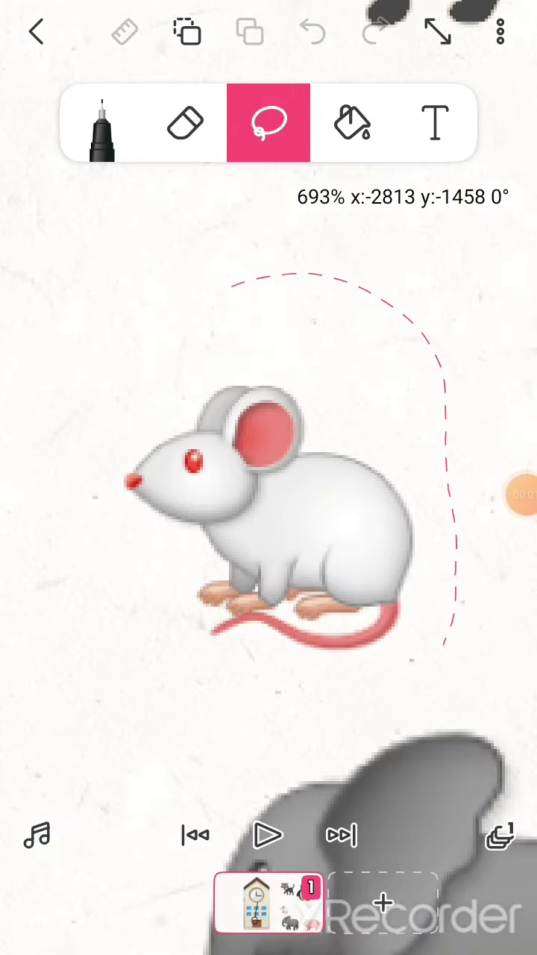
- Lasso the mouse emoji, drag it onto the tower roof, then past the canvas top
drag(23, 523, 232, 284)
scroll(298, 522, down, 8)
scroll(298, 523, down, 3)
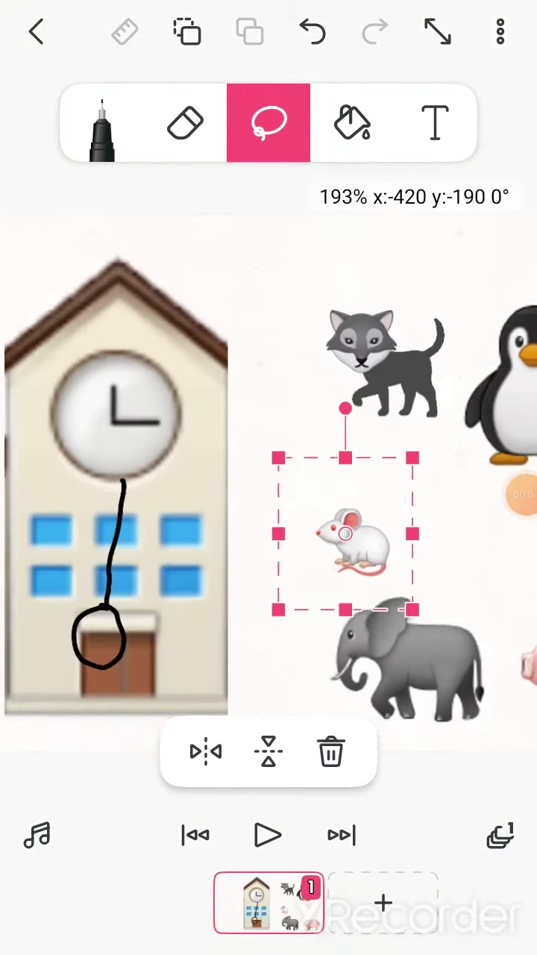
mouse_move(355, 533)
mouse_down()
mouse_move(285, 421)
mouse_move(139, 301)
mouse_move(145, 306)
mouse_up()
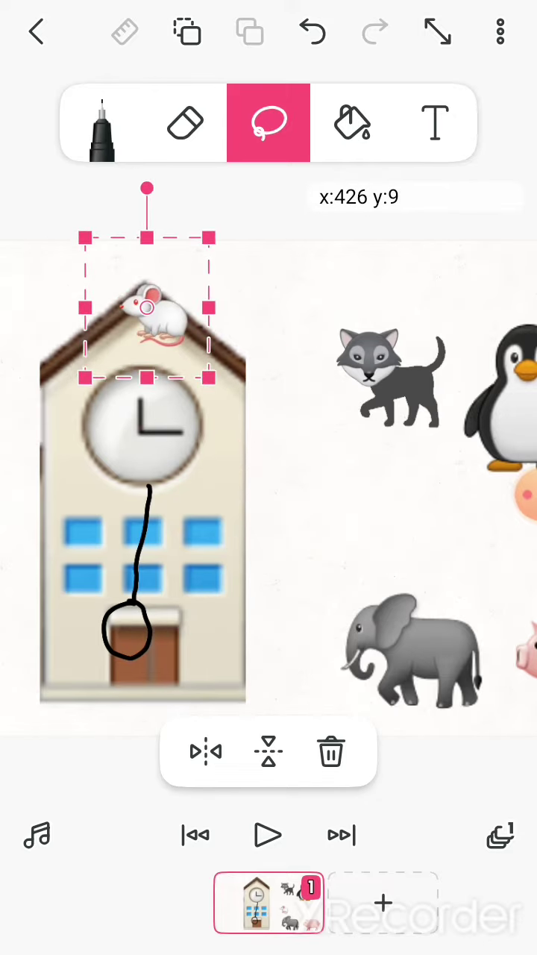
drag(274, 125, 158, 464)
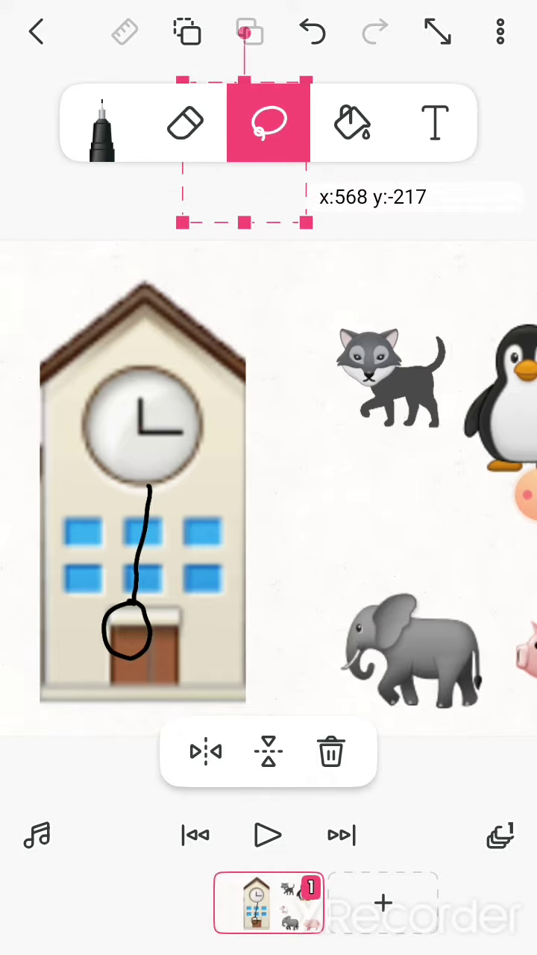
drag(388, 448, 119, 485)
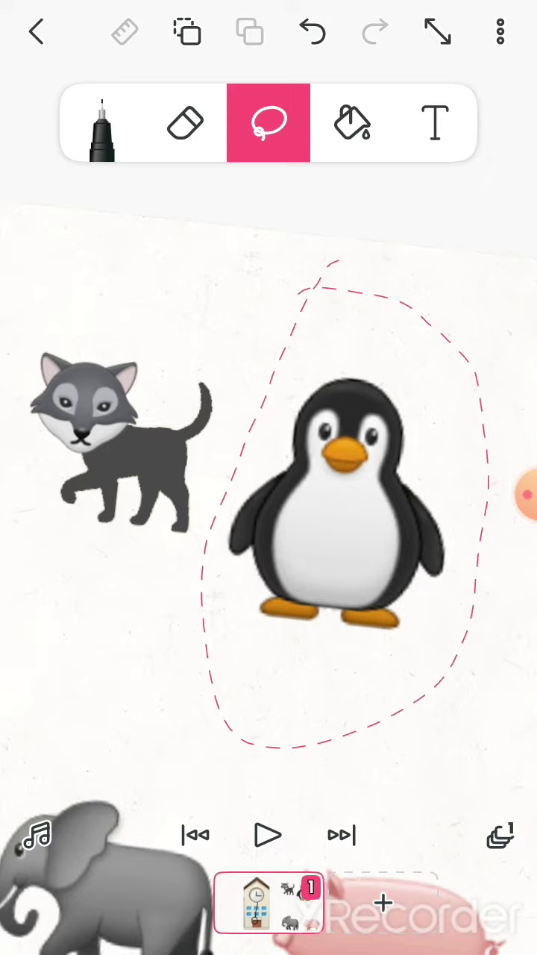
- Lasso the penguin and drag it up above the top edge of the canvas
drag(336, 265, 313, 288)
mouse_move(388, 432)
mouse_down()
mouse_move(390, 522)
mouse_move(236, 531)
mouse_move(159, 388)
mouse_move(163, 390)
mouse_move(185, 364)
mouse_up()
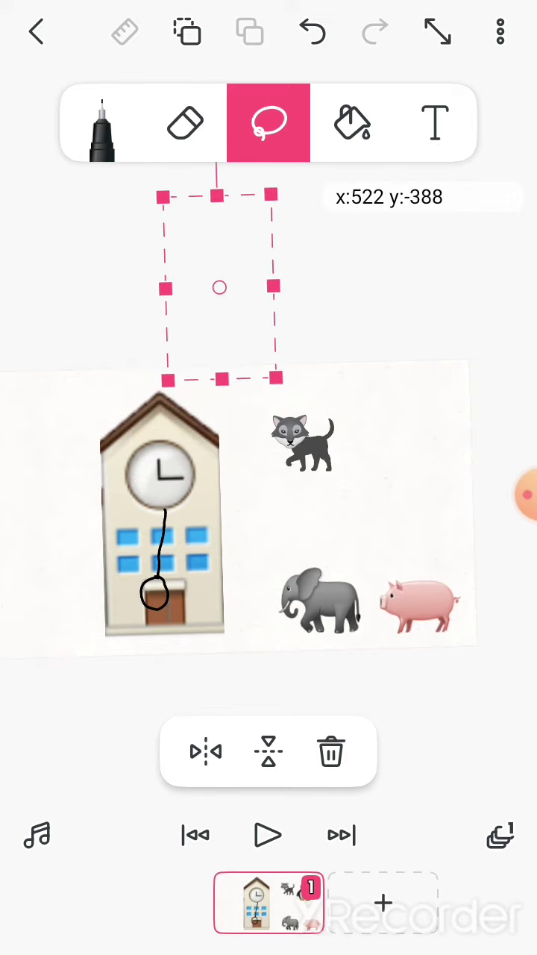
drag(219, 288, 237, 263)
scroll(269, 477, up, 5)
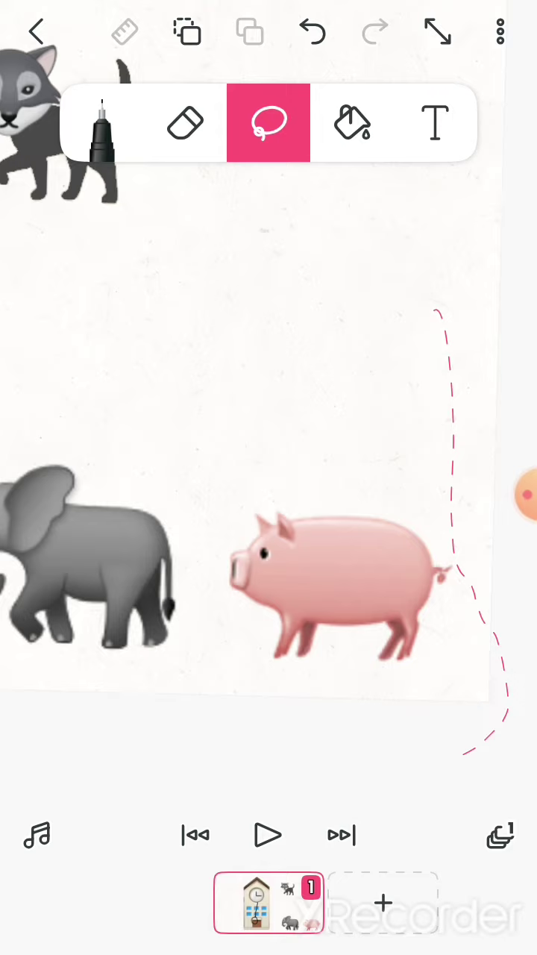
scroll(269, 478, down, 5)
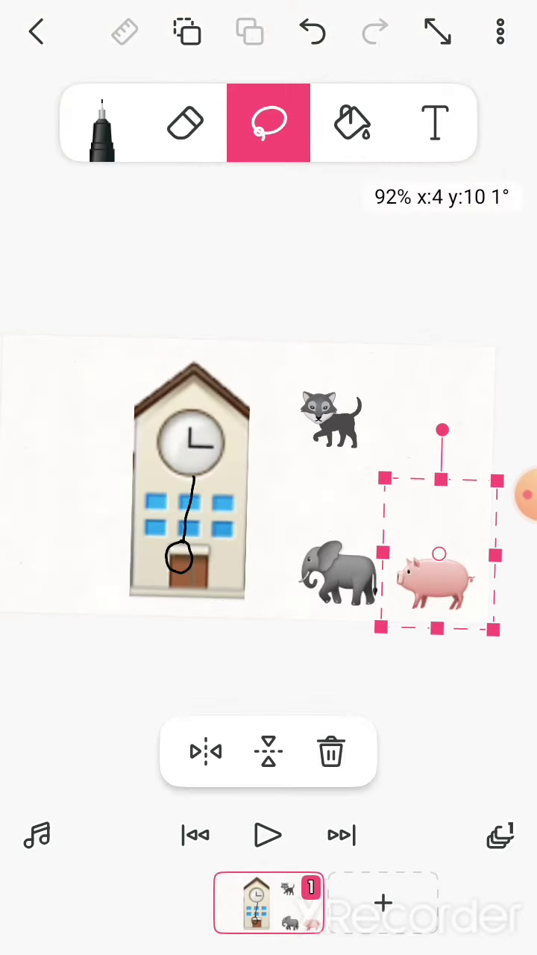
- Enlarge the pig from a corner handle and drag it off the canvas
drag(384, 479, 237, 334)
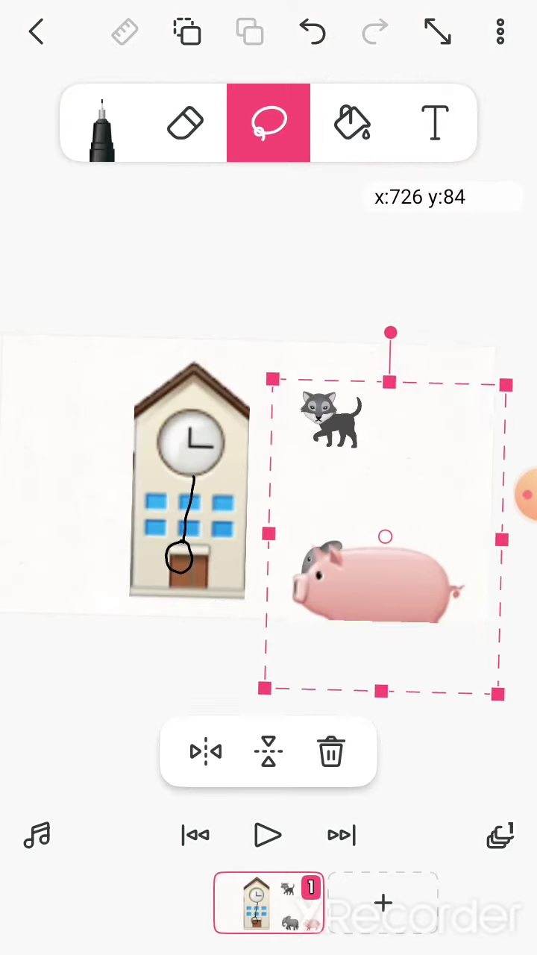
mouse_move(349, 552)
mouse_down()
mouse_move(202, 387)
mouse_move(254, 261)
mouse_up()
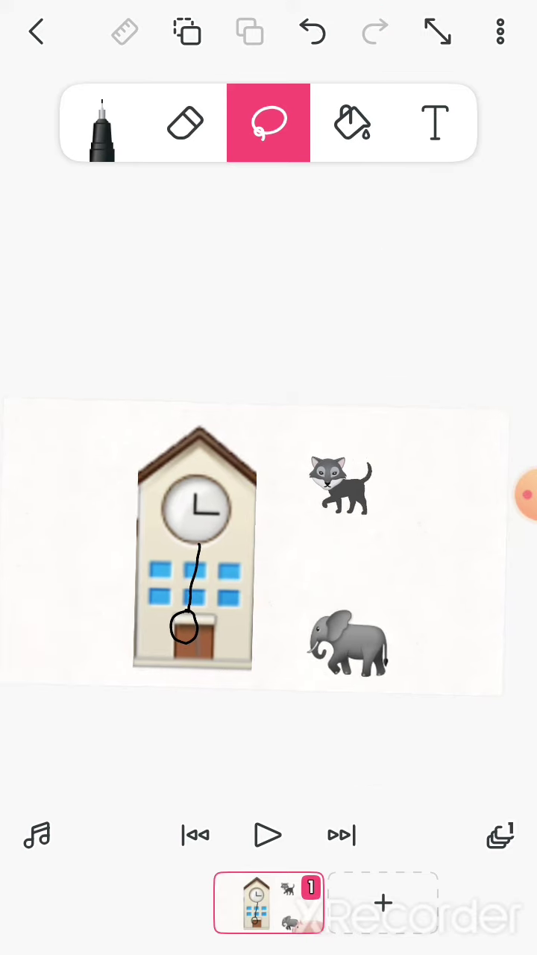
scroll(329, 418, up, 5)
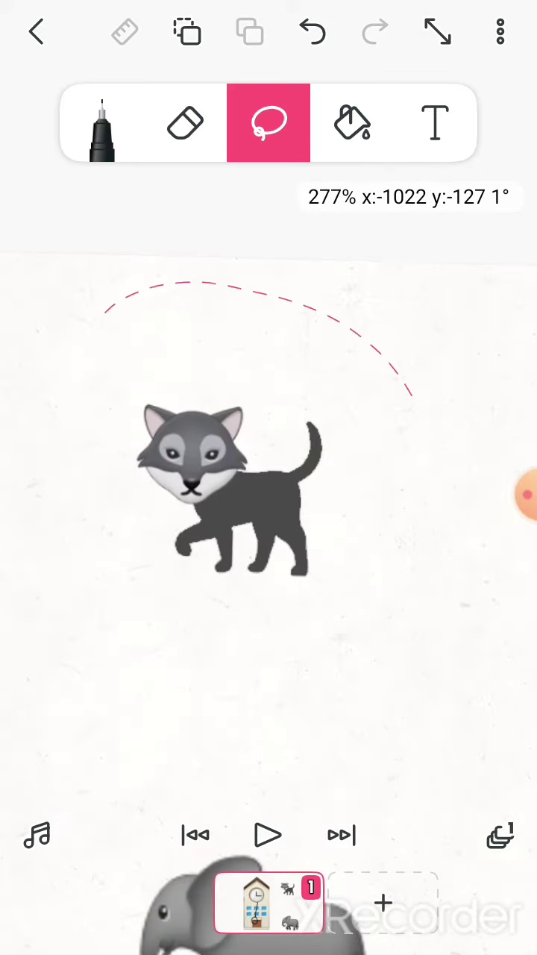
scroll(269, 477, down, 5)
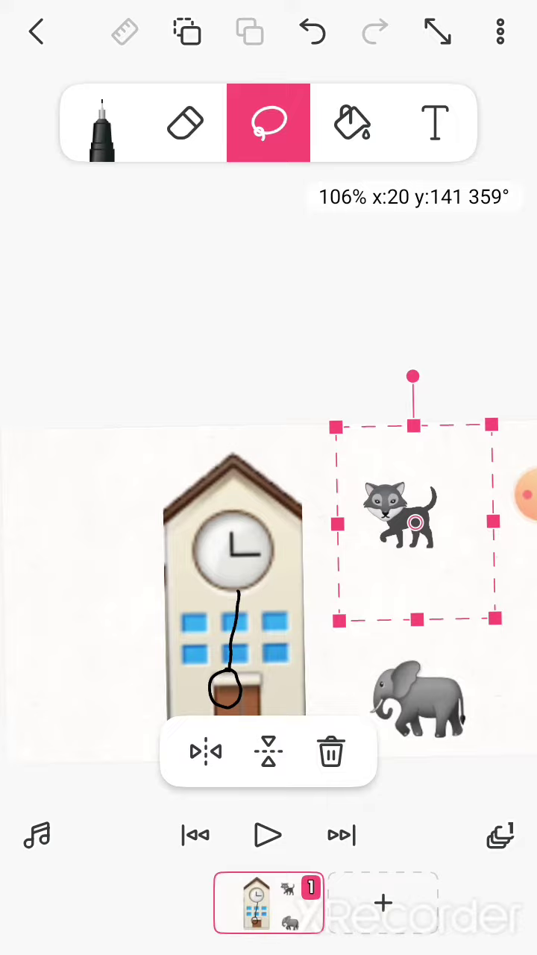
- Enlarge the wolf with its handles and drag it up over the clock tower
drag(329, 418, 223, 522)
mouse_move(415, 523)
mouse_down()
mouse_move(376, 585)
mouse_move(251, 440)
mouse_move(265, 280)
mouse_move(263, 237)
mouse_up()
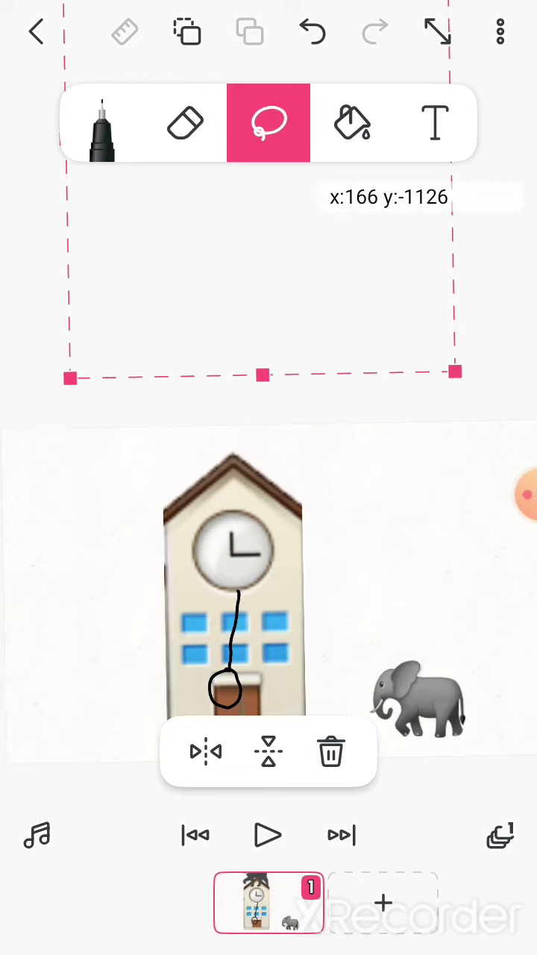
scroll(417, 702, up, 5)
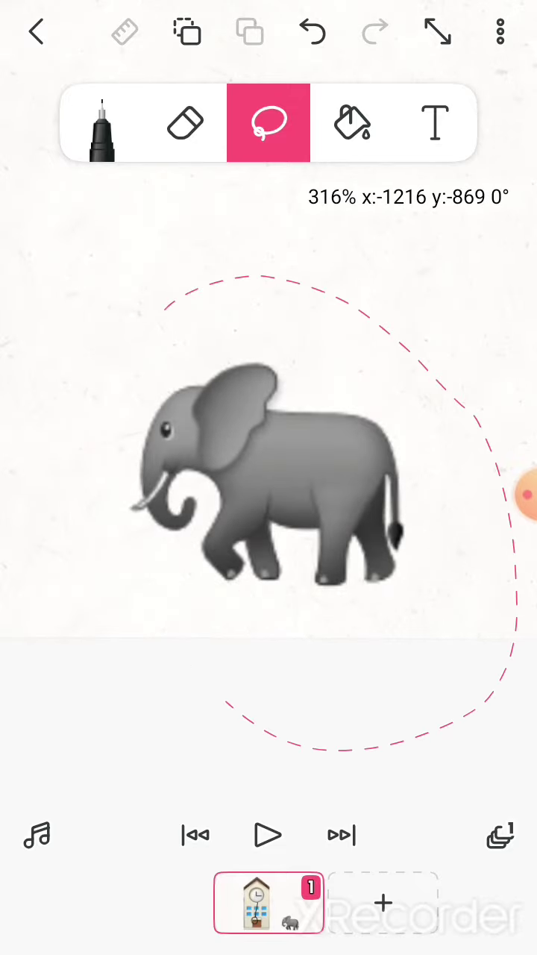
- Lasso the elephant, then enlarge and raise it beside the clock tower
drag(224, 246, 172, 268)
scroll(298, 448, down, 5)
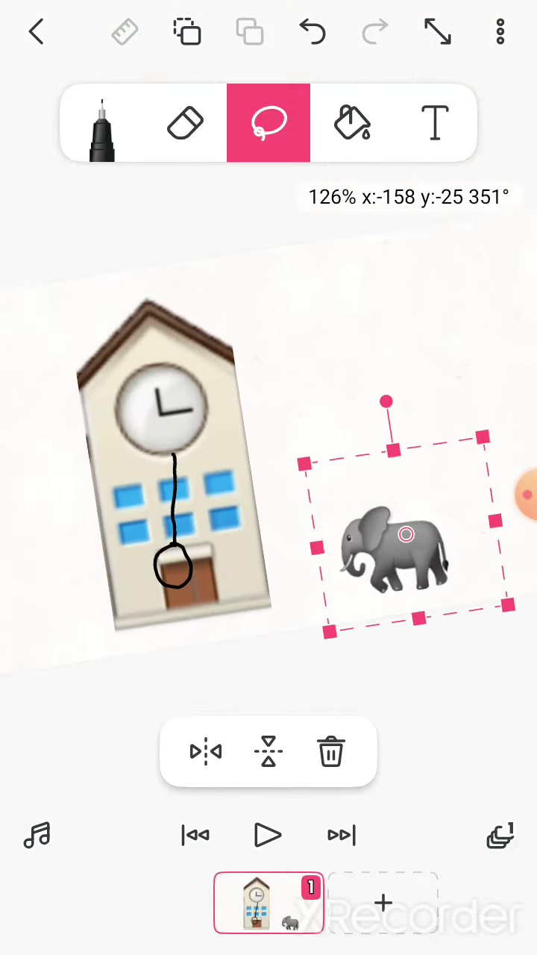
drag(313, 492, 388, 552)
drag(377, 336, 377, 246)
mouse_move(406, 534)
mouse_down()
mouse_move(474, 422)
mouse_move(403, 326)
mouse_move(181, 252)
mouse_move(224, 373)
mouse_move(354, 423)
mouse_move(389, 405)
mouse_up()
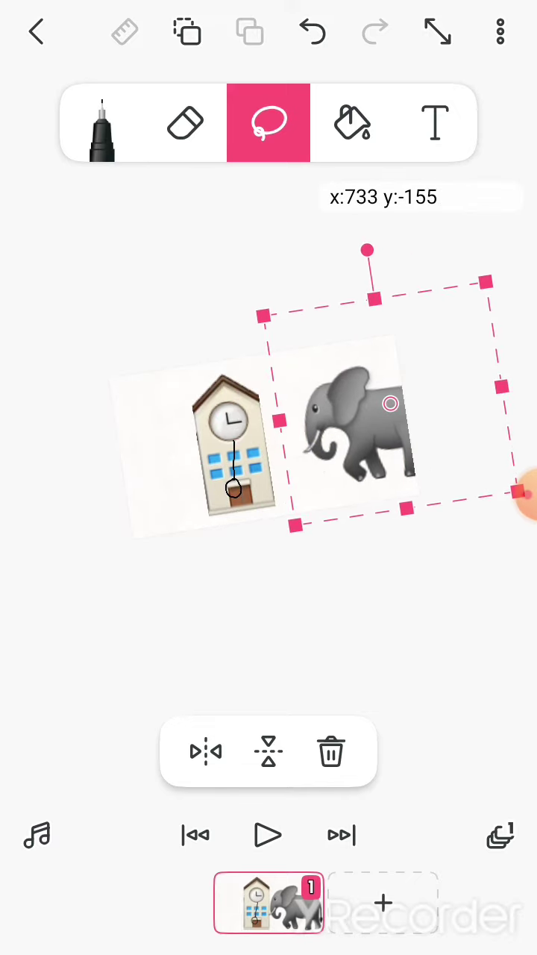
- Deselect the elephant, lasso the clock tower and squash it flat with its height handle
click(149, 634)
drag(224, 448, 269, 523)
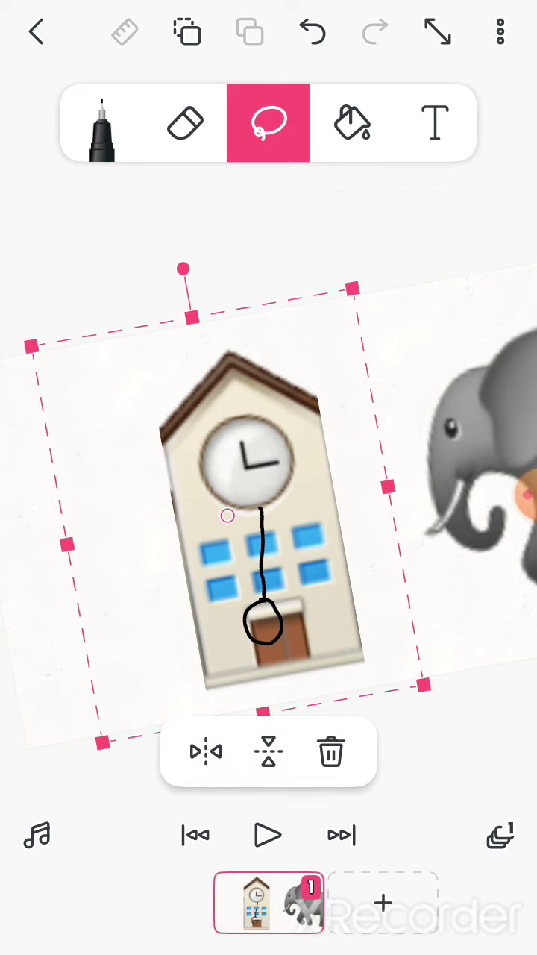
drag(192, 318, 226, 511)
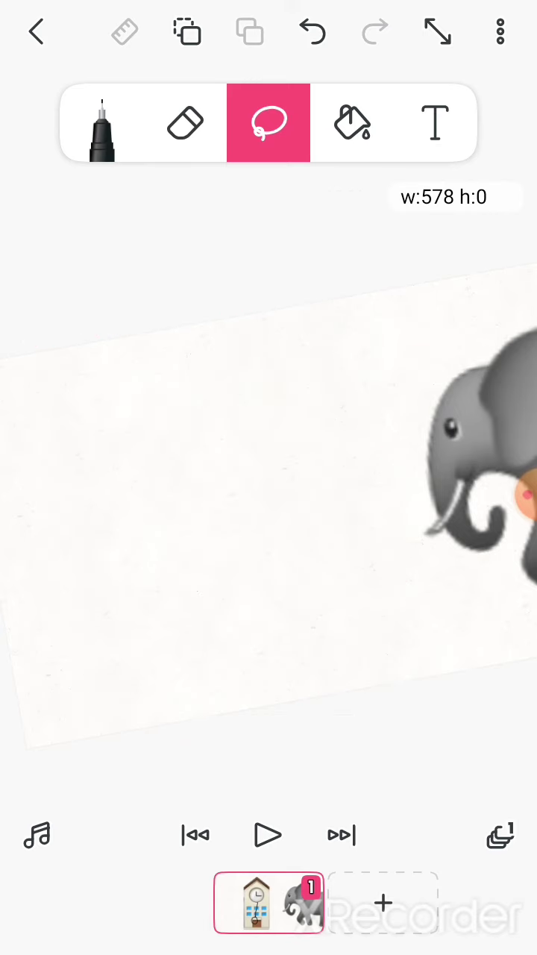